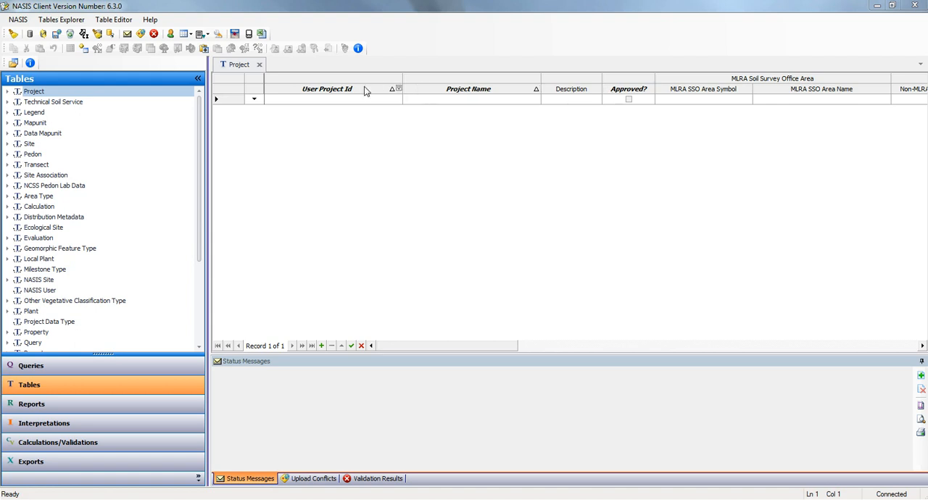
Step: Collapse the Tables explorer and the Status Messages pane, and best-fit all columns of the empty Project table
left_click(197, 78)
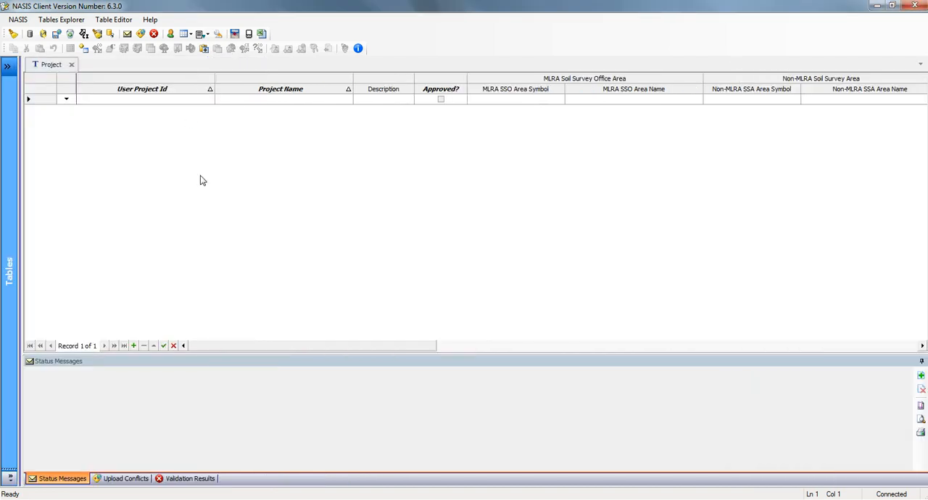
left_click(922, 361)
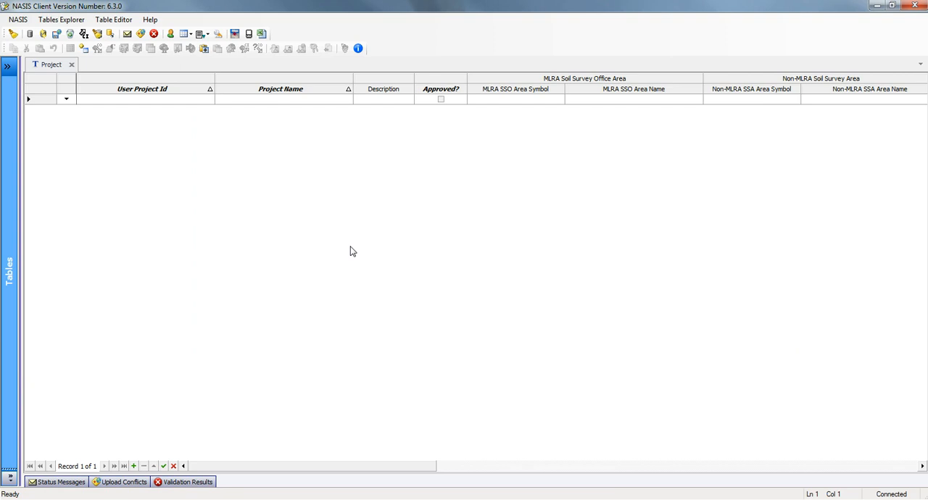
right_click(288, 90)
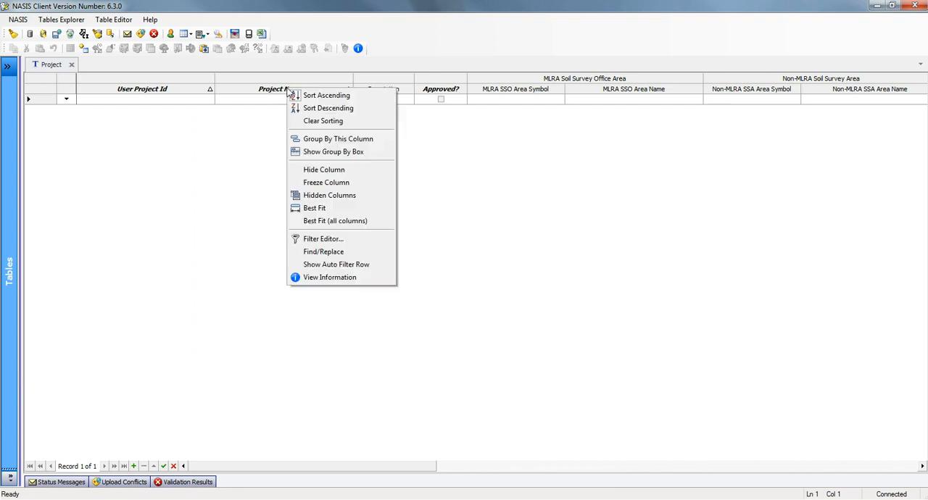
left_click(339, 219)
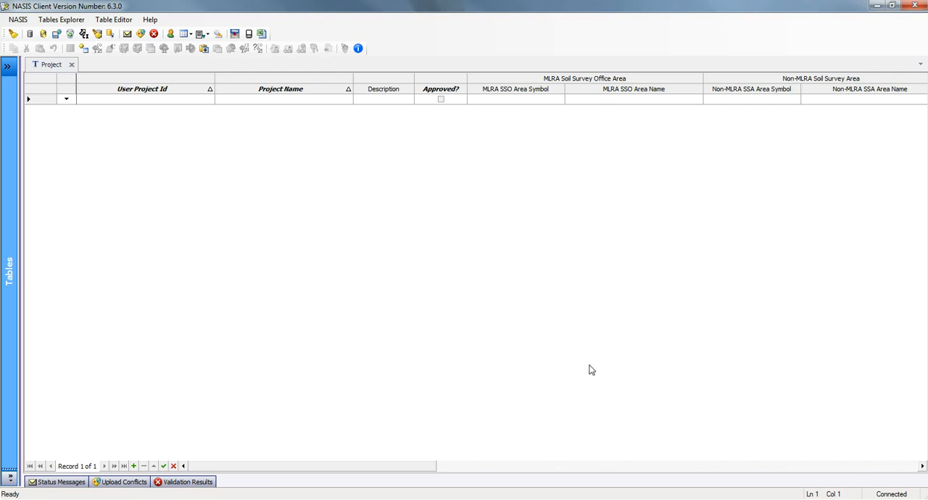
Step: Examine the Project table's columns from User Project Id through to the NASIS site, group and last-updated fields
left_click_drag(377, 467, 565, 448)
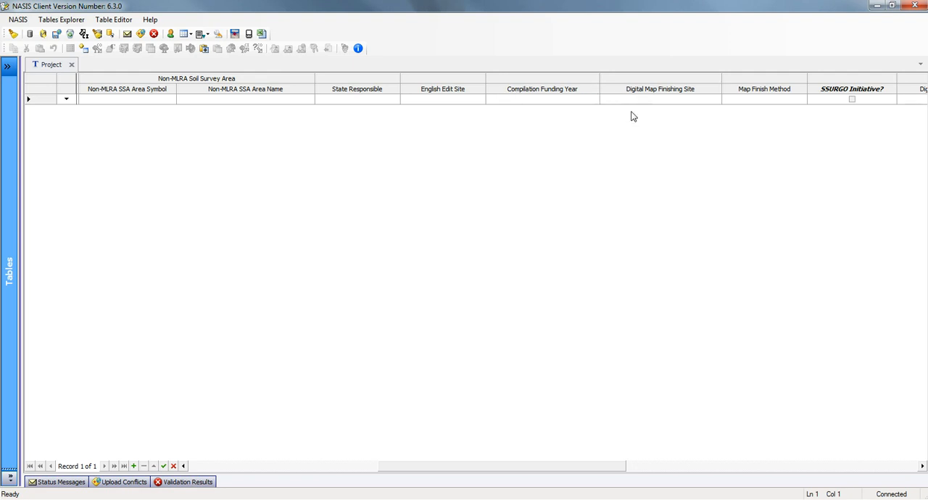
left_click_drag(443, 467, 631, 461)
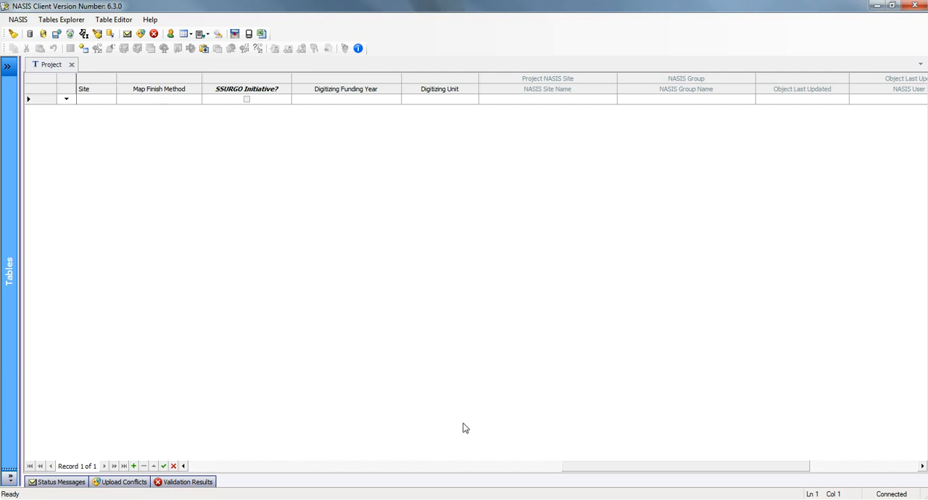
left_click(210, 469)
left_click(210, 469)
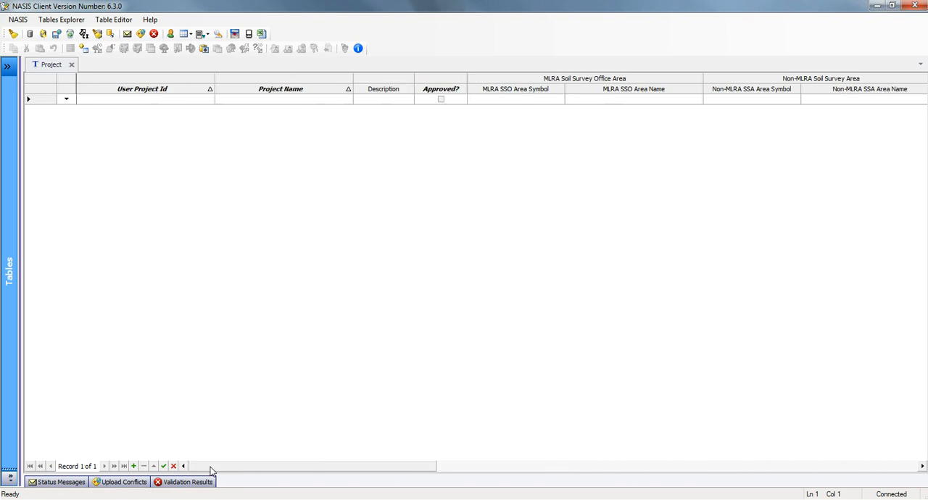
Step: Show the Queries explorer and widen it so the full query names can be read
left_click(10, 66)
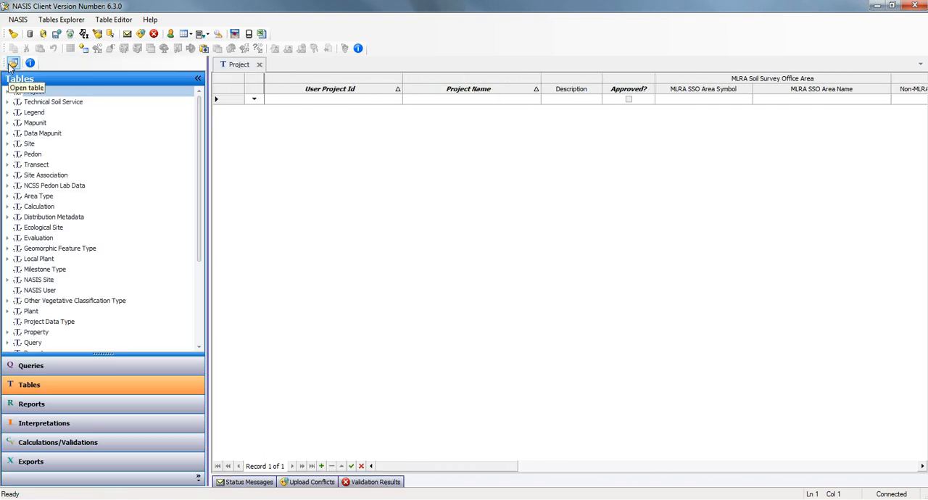
left_click(42, 369)
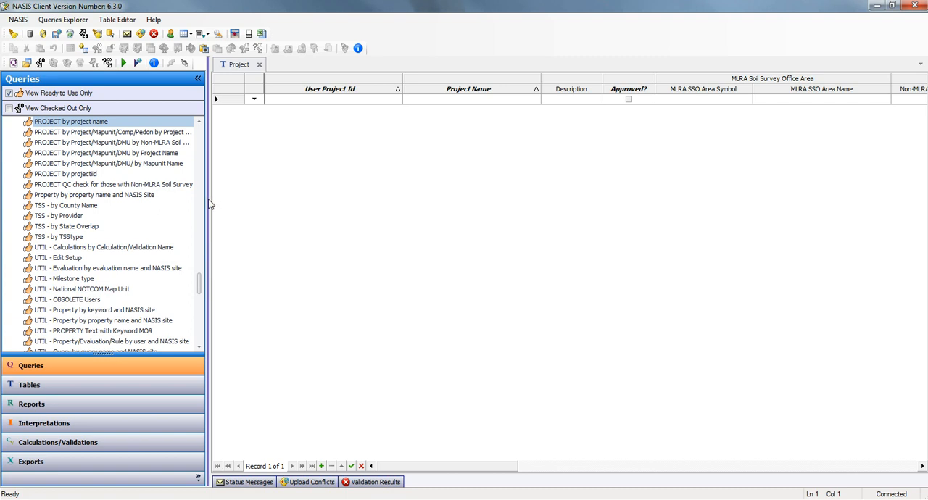
left_click_drag(210, 205, 254, 200)
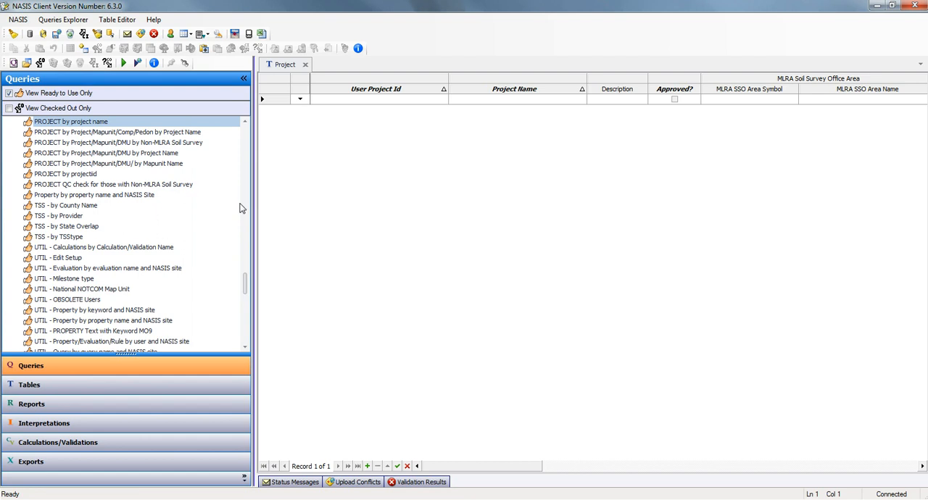
Step: Run "PROJECT by Project/Mapunit/DMU by Non-MLRA Soil Survey" against the national database with target Project, area symbol KS169, mapunit name * and Rep DMU True
left_click(151, 143)
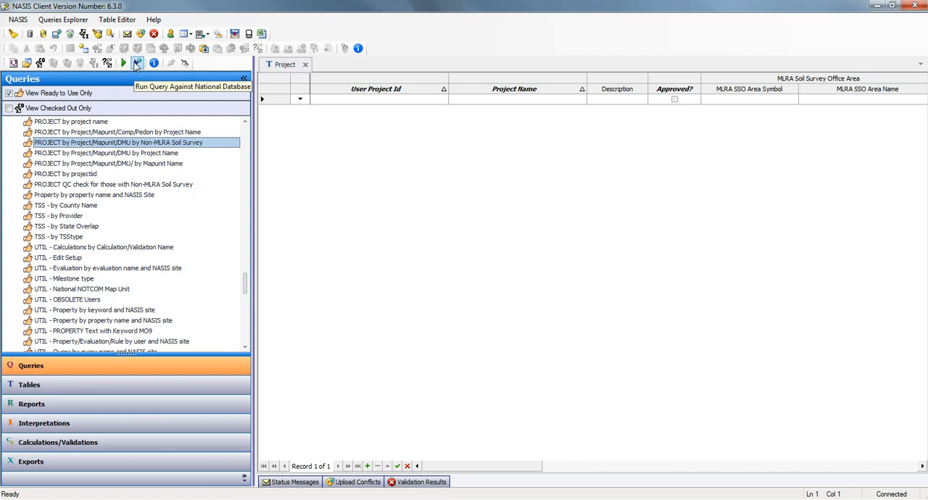
left_click(137, 64)
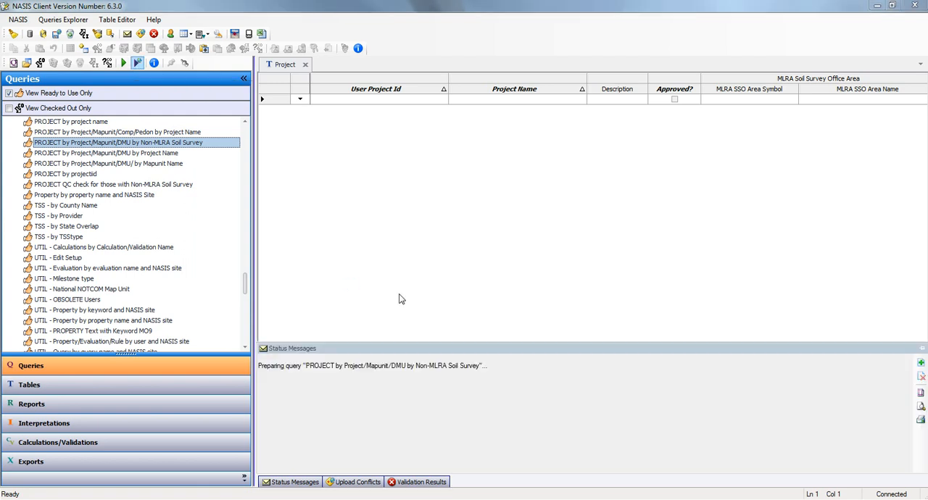
left_click(415, 231)
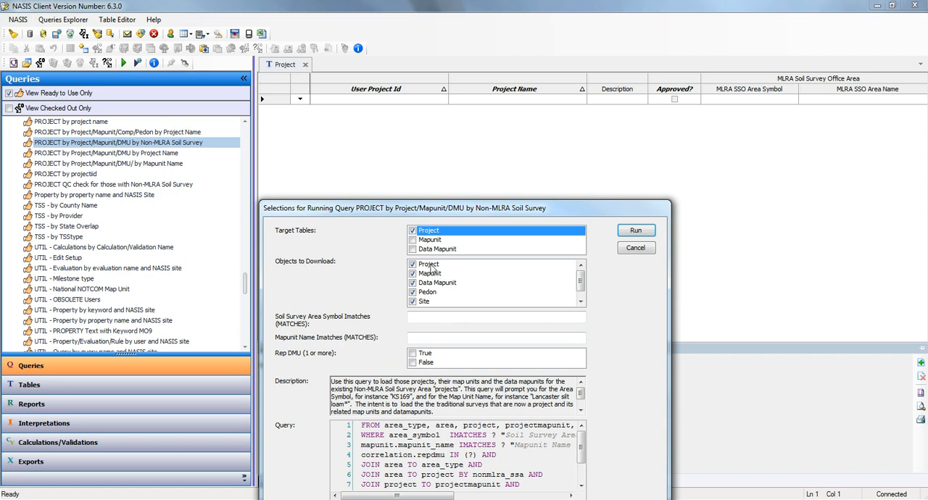
left_click(581, 302)
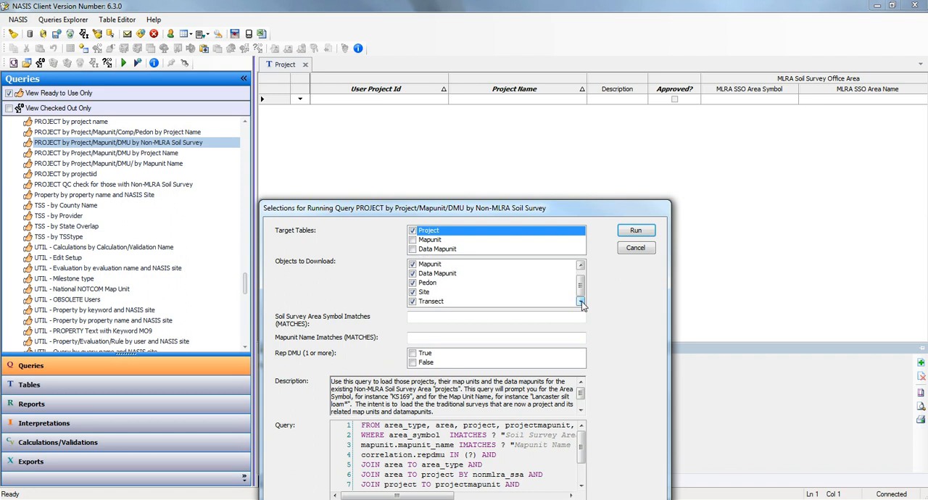
left_click(424, 315)
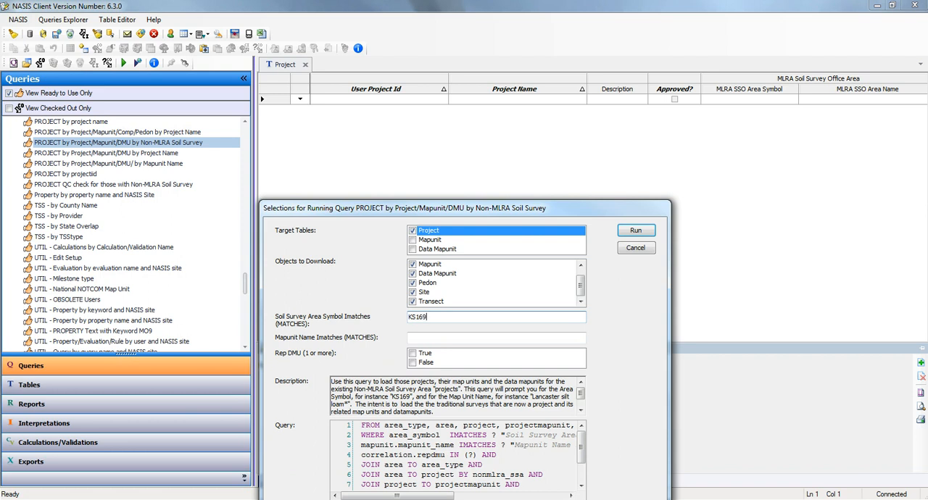
left_click(426, 339)
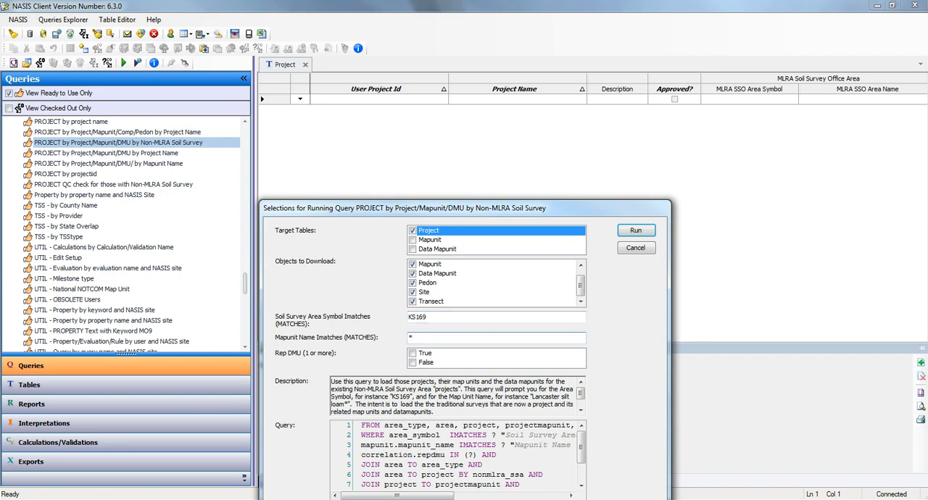
left_click(412, 354)
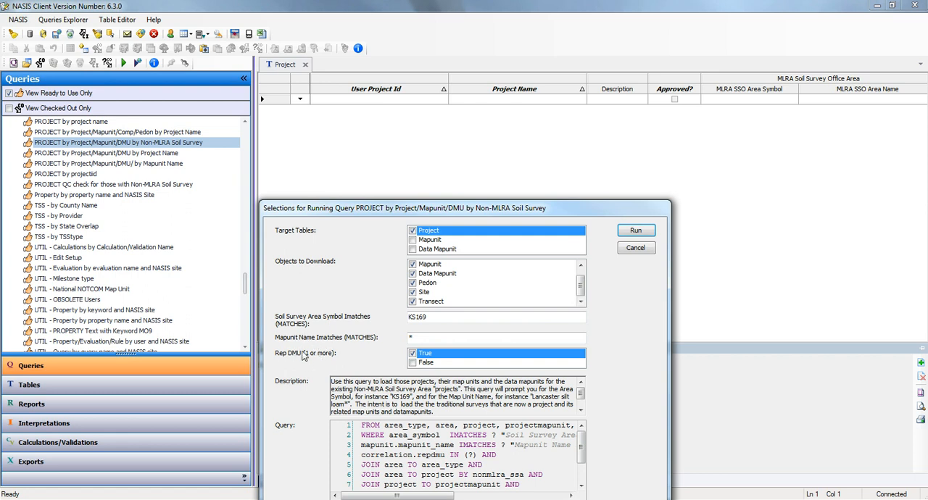
left_click(636, 233)
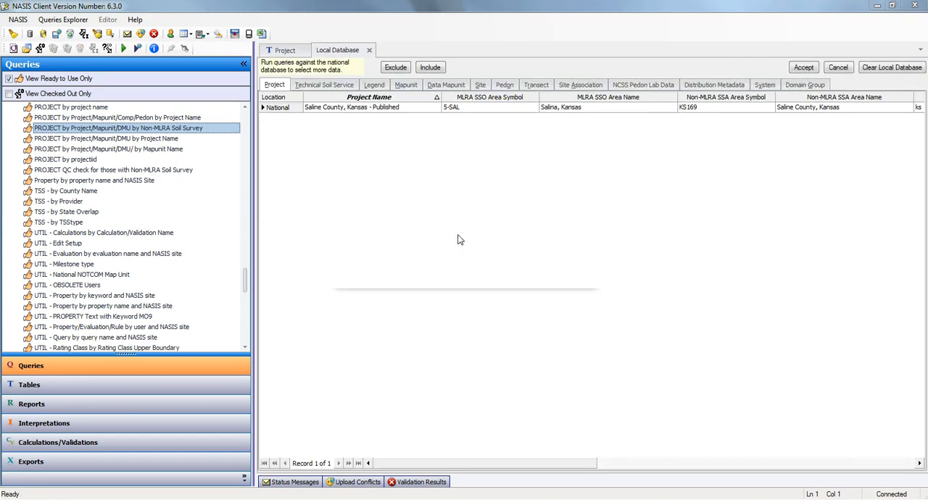
Step: Review the national query's status messages and accept the selected project data into the local database
left_click(290, 482)
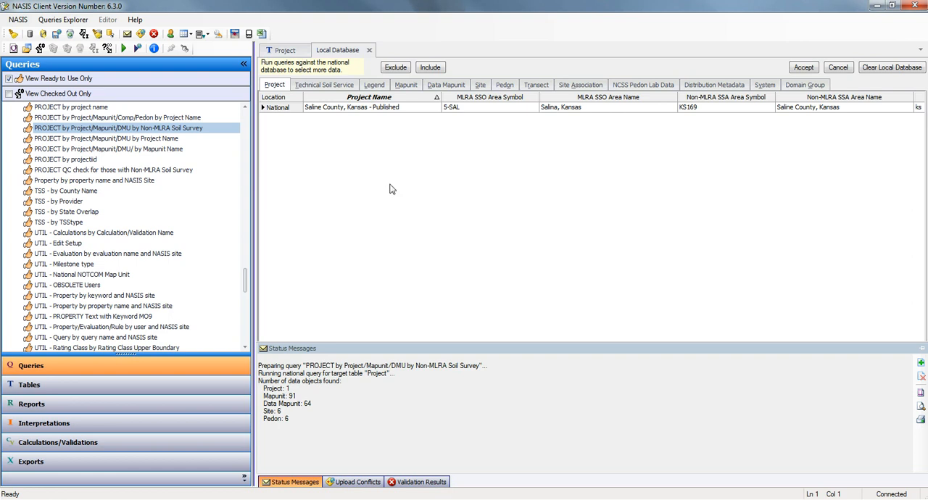
mouse_move(277, 114)
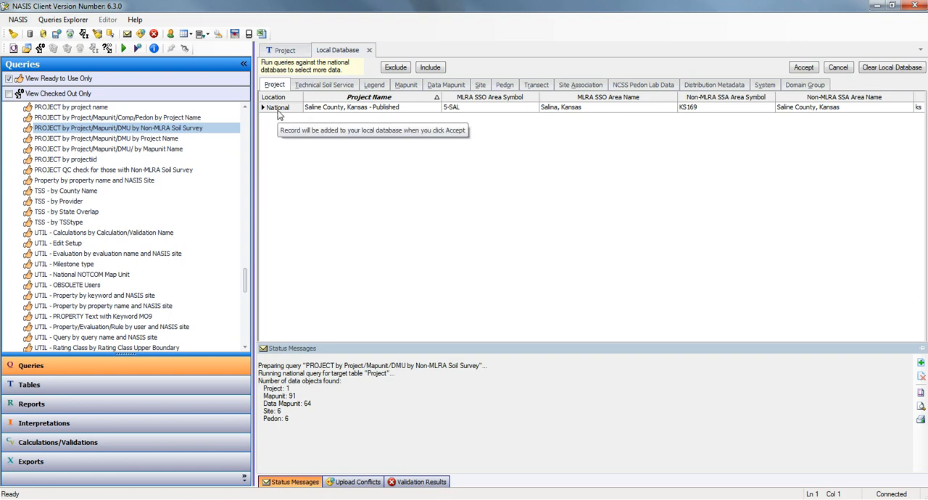
left_click(803, 68)
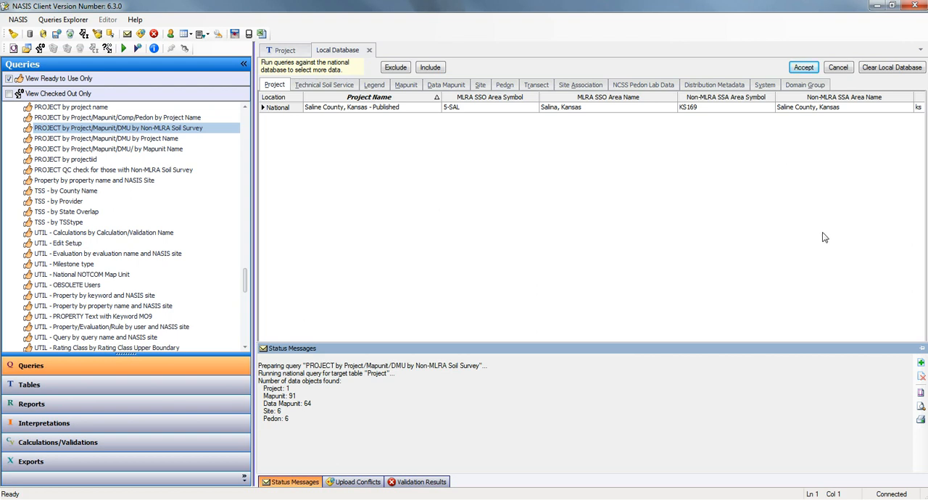
left_click(799, 71)
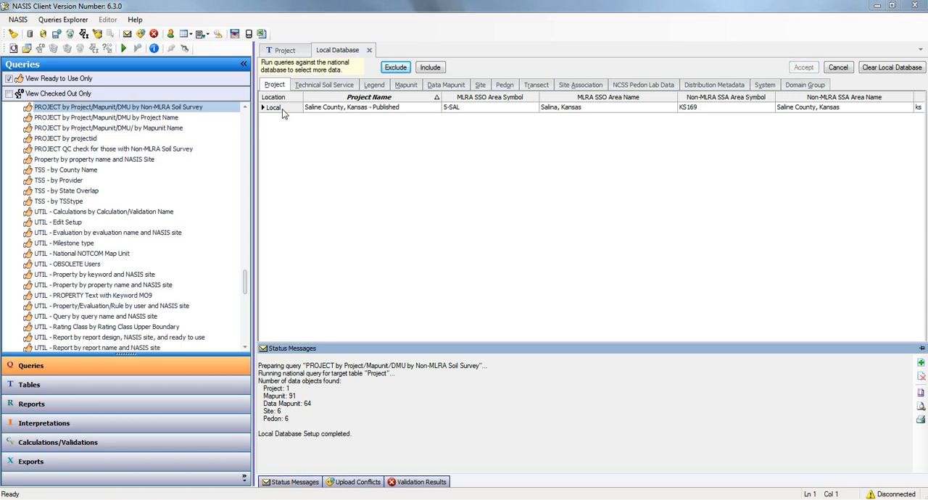
Step: Open the same query for the local database and choose Area, Project Mapunit, Mapunit and Data Mapunit as target tables
left_click(124, 48)
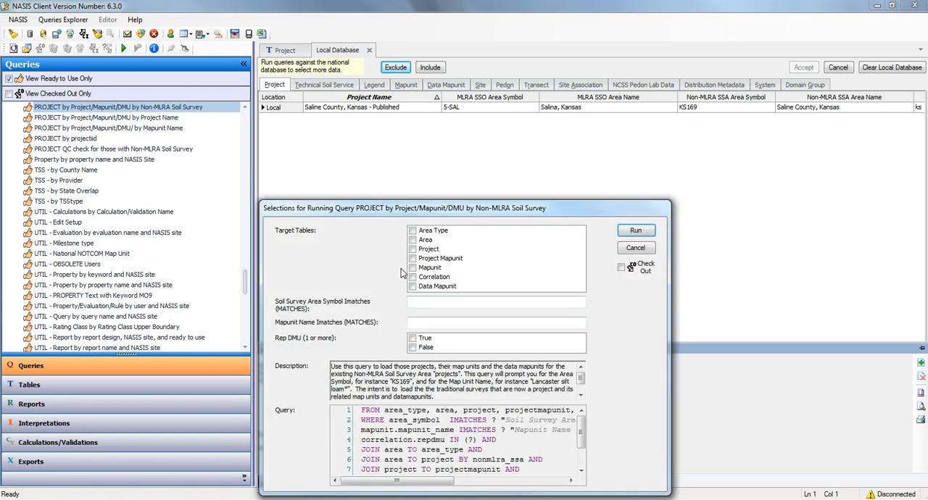
left_click(415, 242)
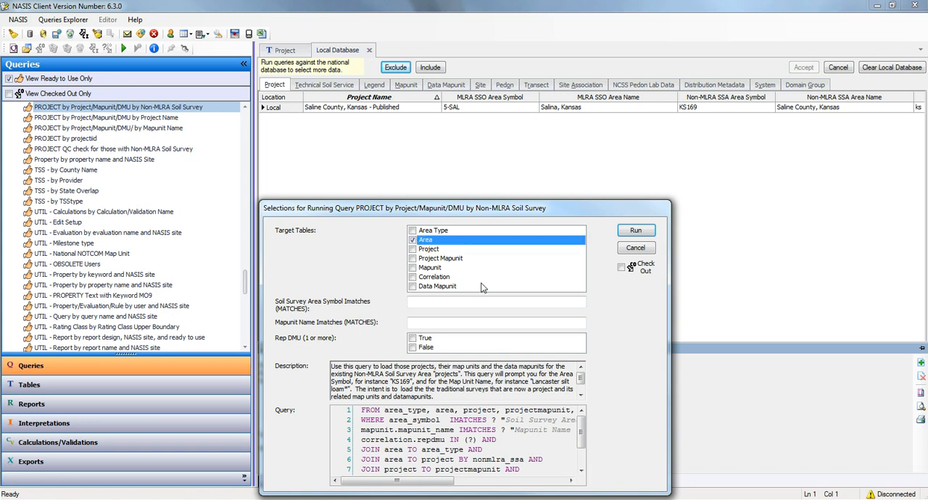
left_click(413, 260)
left_click(415, 268)
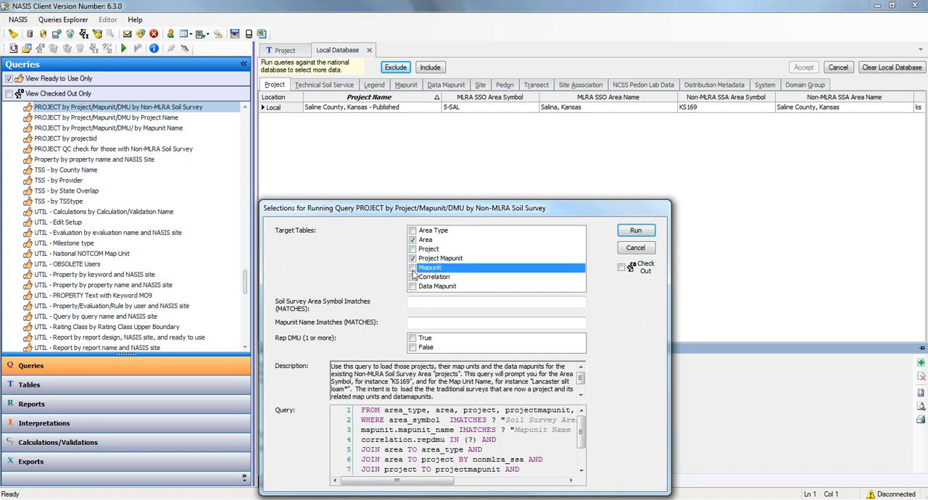
left_click(413, 286)
Step: Run the local query with area symbol KS169, mapunit name * and Rep DMU True, and add the results to the selected set
left_click(423, 303)
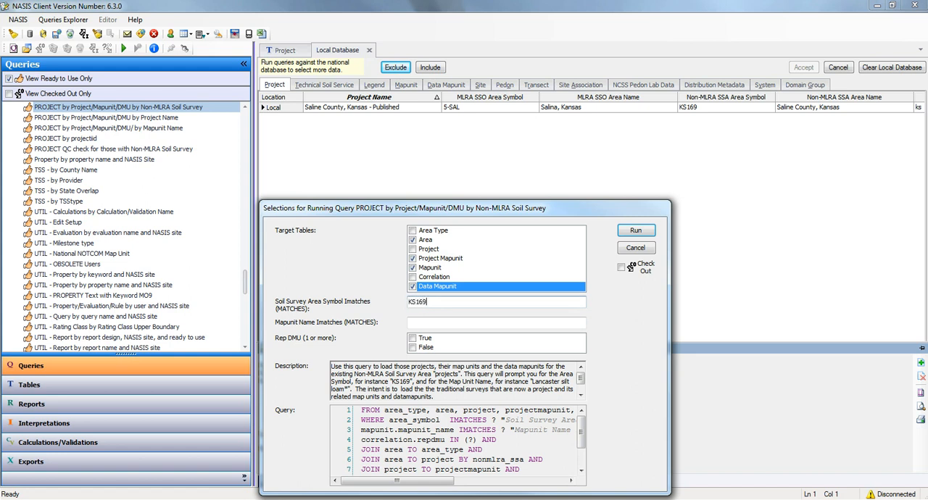
left_click(427, 319)
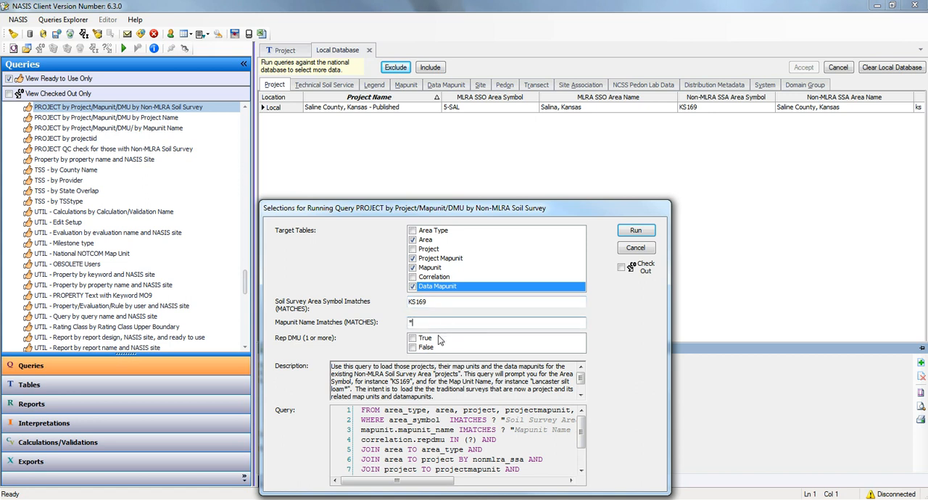
left_click(412, 339)
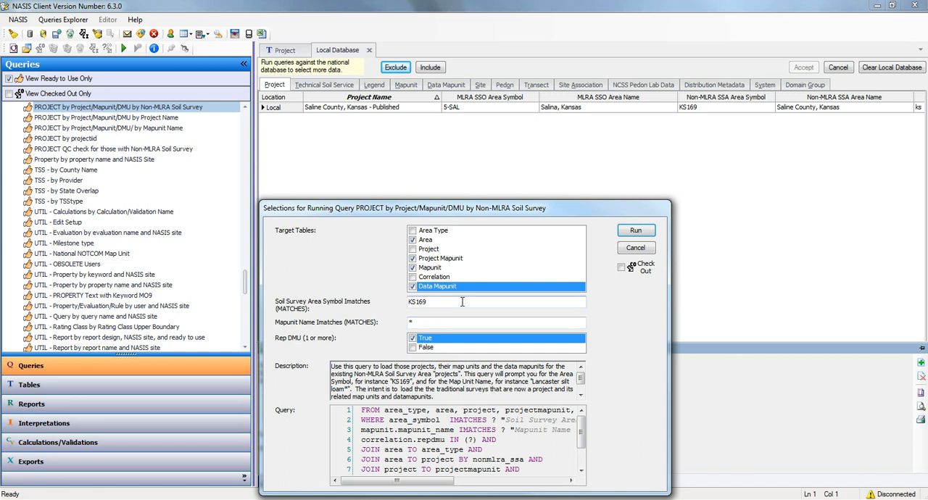
left_click(634, 231)
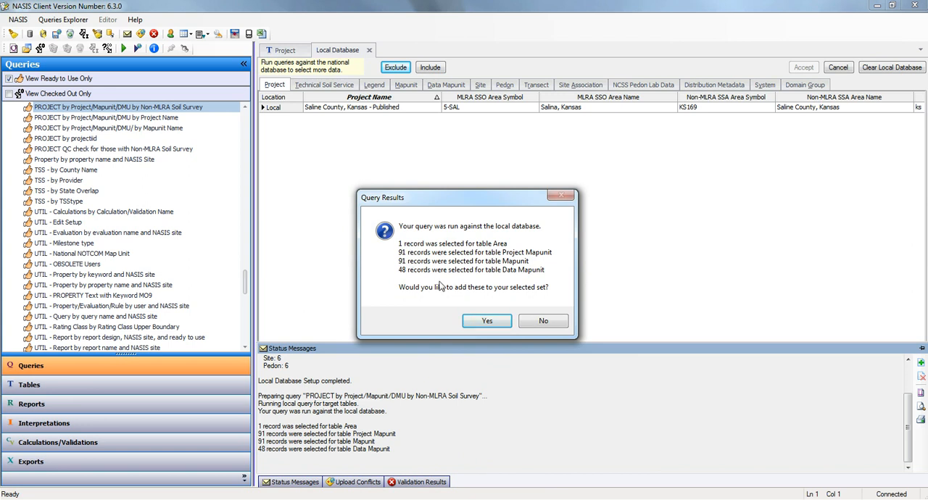
left_click(488, 325)
left_click(482, 325)
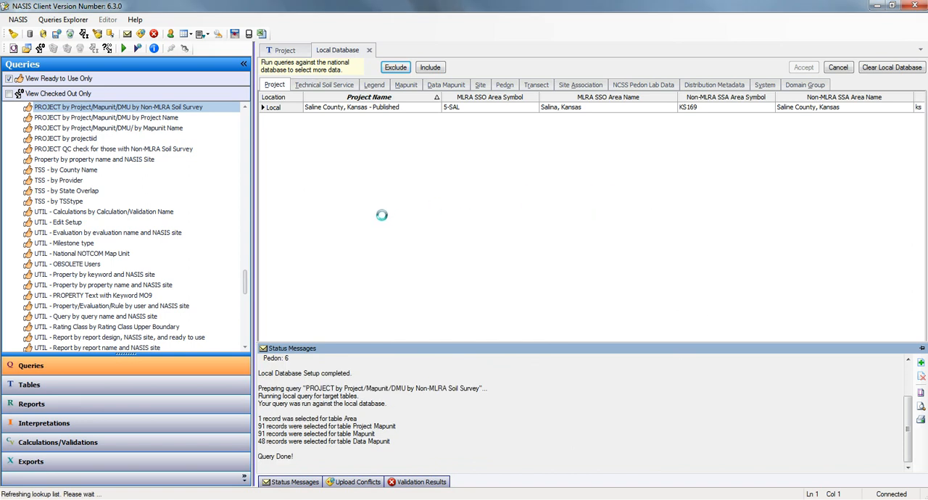
Step: Return to the Project table, collapse the Queries explorer and best-fit all columns around the loaded record
left_click(285, 51)
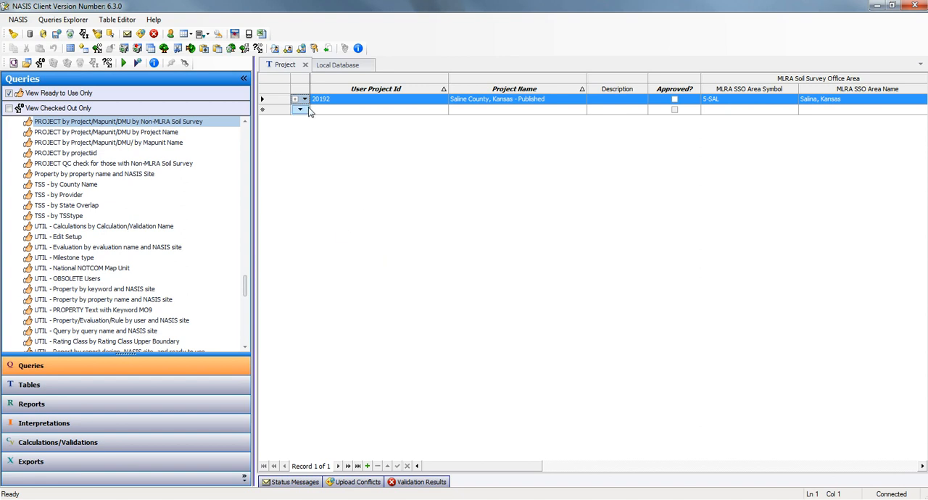
left_click(244, 78)
right_click(157, 94)
left_click(194, 224)
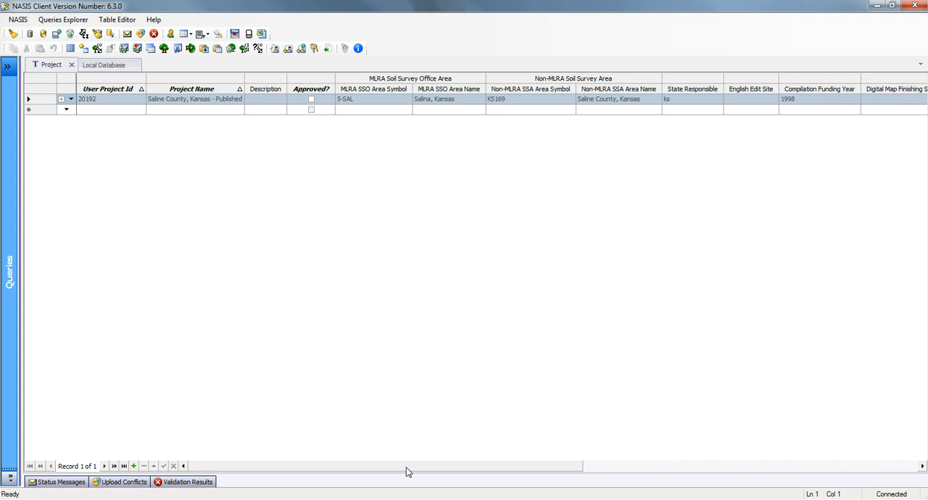
Step: Examine the loaded Saline County project record across all columns, including the SSURGO, digitizing, NASIS site and group fields
left_click_drag(406, 472, 769, 472)
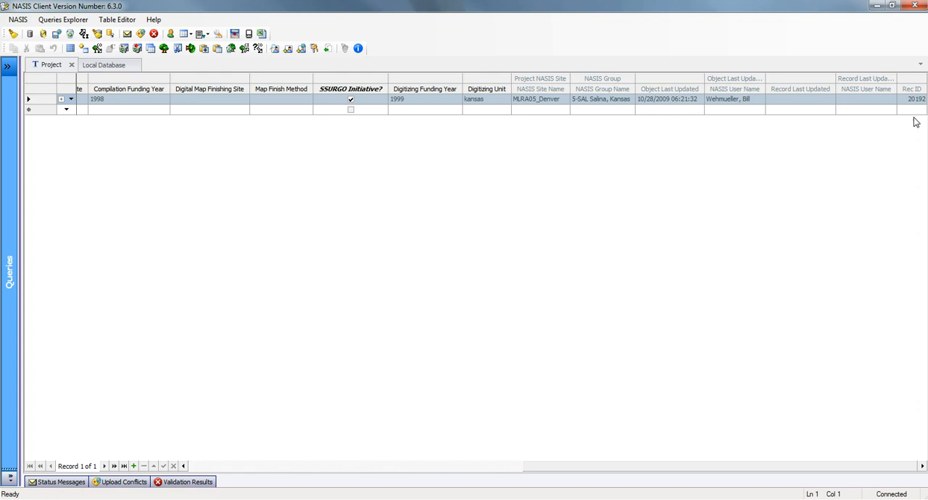
left_click_drag(582, 471, 218, 472)
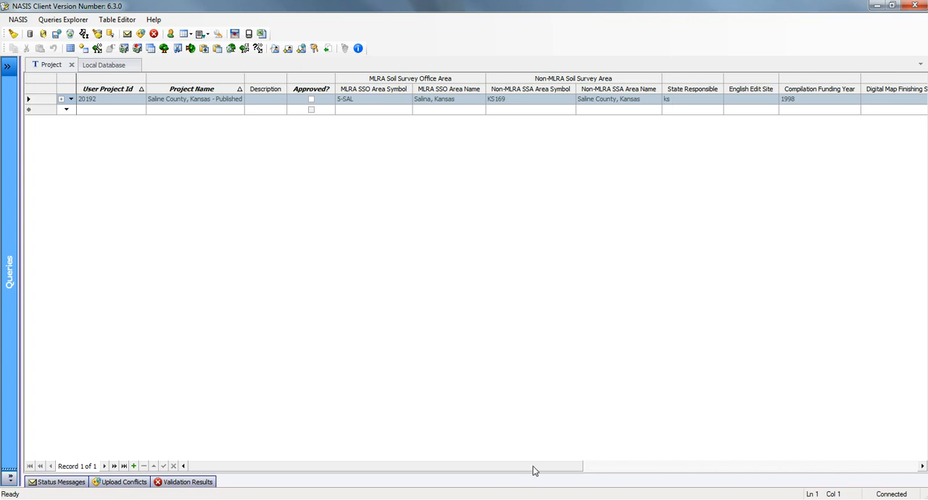
left_click_drag(533, 467, 834, 463)
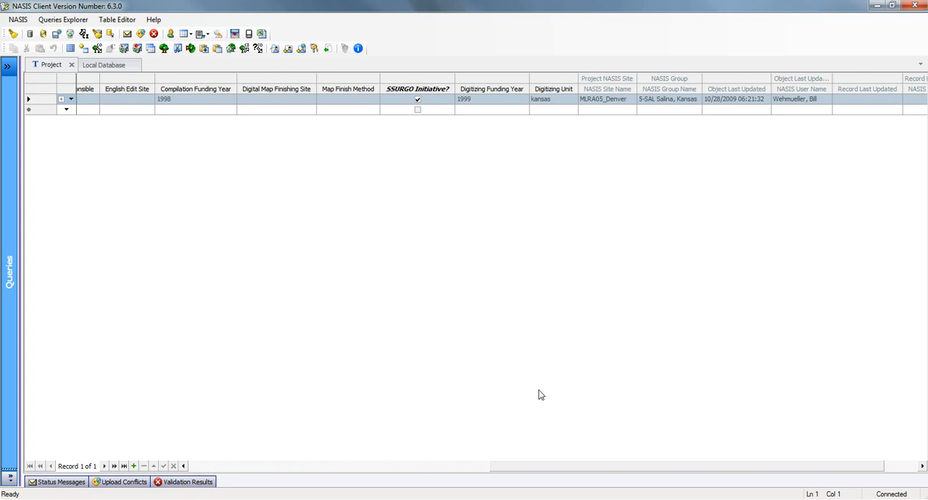
left_click(333, 469)
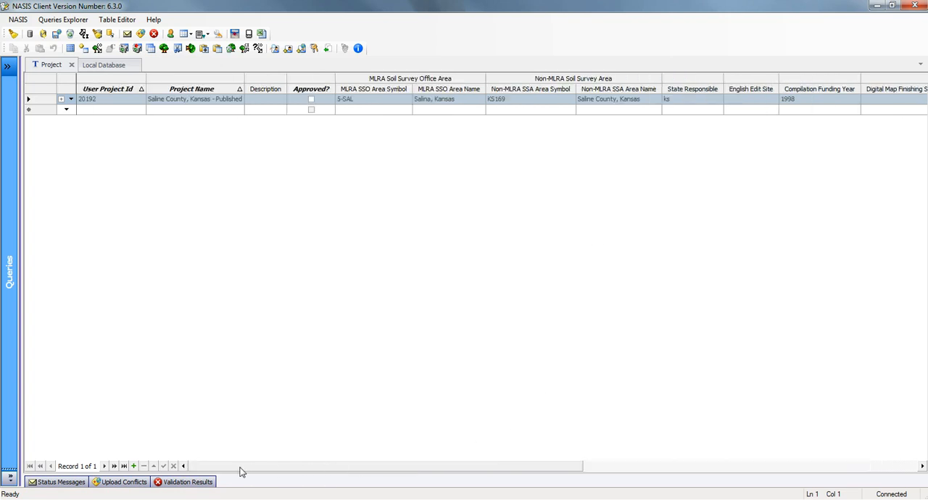
Step: Expand the Saline County project record and display its Project Mapunit child table
left_click(61, 99)
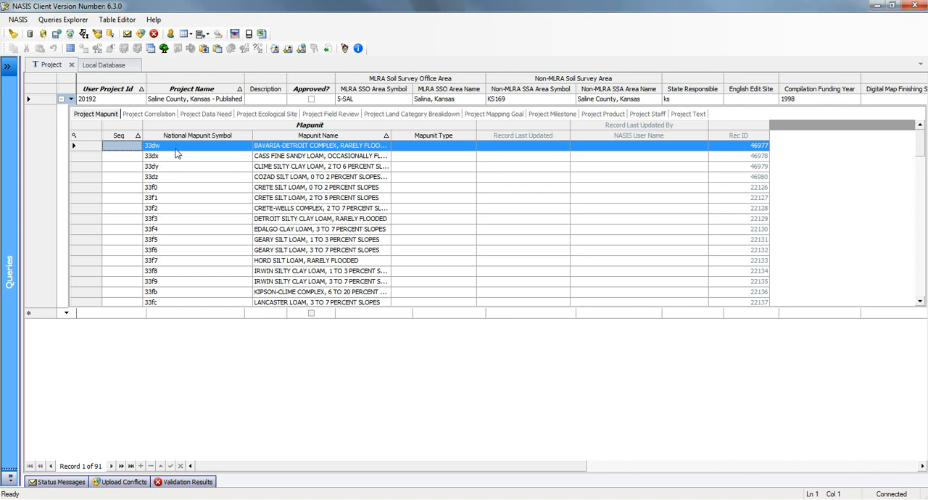
left_click(70, 99)
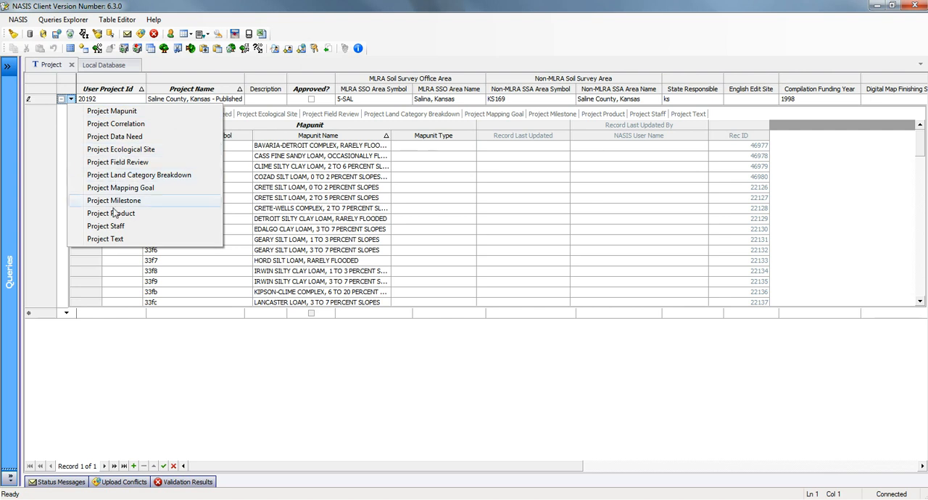
left_click(109, 111)
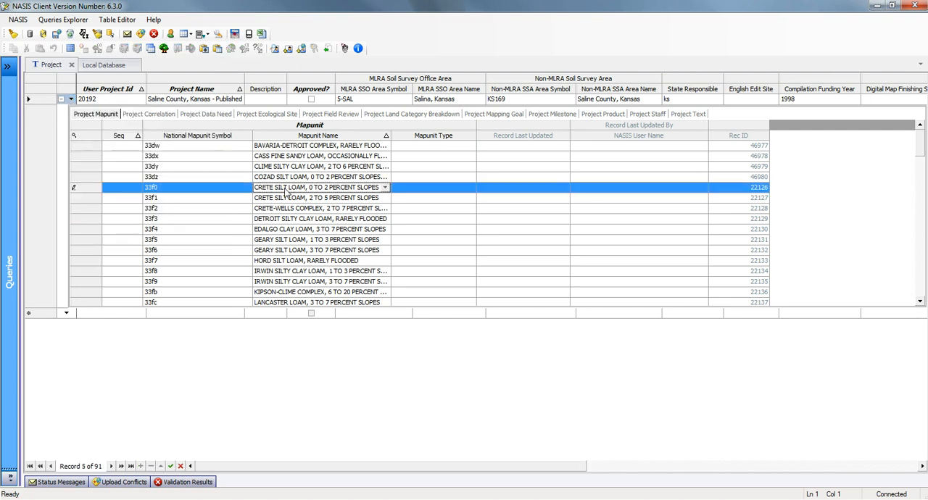
Step: Best-fit all columns of the Project Mapunit child table and remove its Seq column from the grid
right_click(122, 139)
left_click(178, 269)
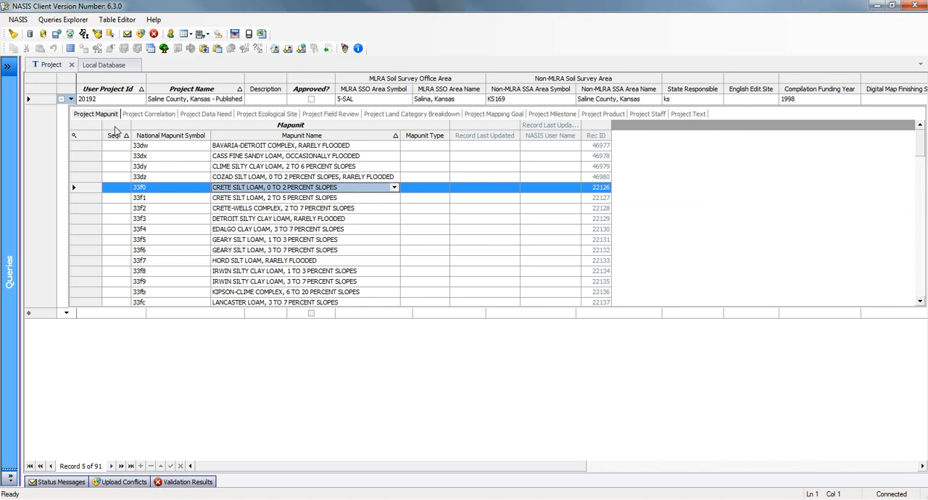
mouse_move(114, 131)
left_mouse_down()
mouse_move(64, 187)
mouse_move(94, 255)
left_mouse_up()
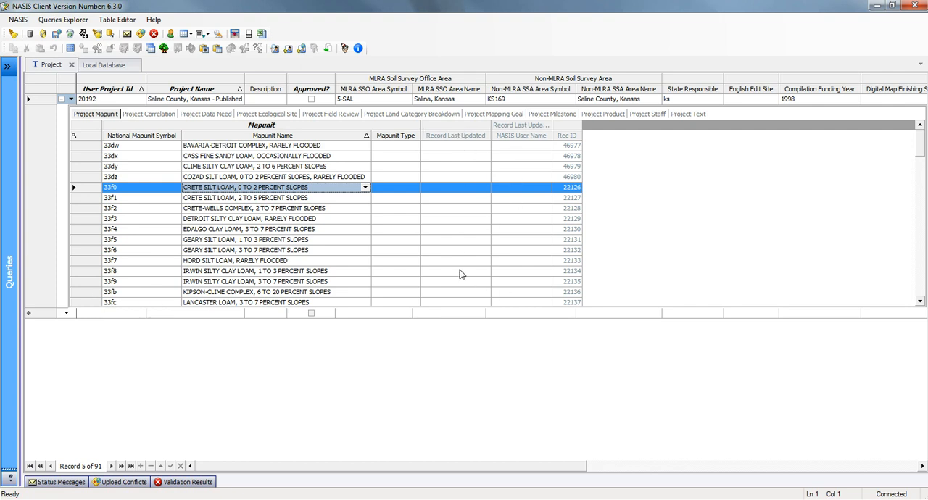
Step: Examine the project's remaining child tables in order, from Project Correlation through land categories, milestones, products and staff to Project Text
left_click(154, 115)
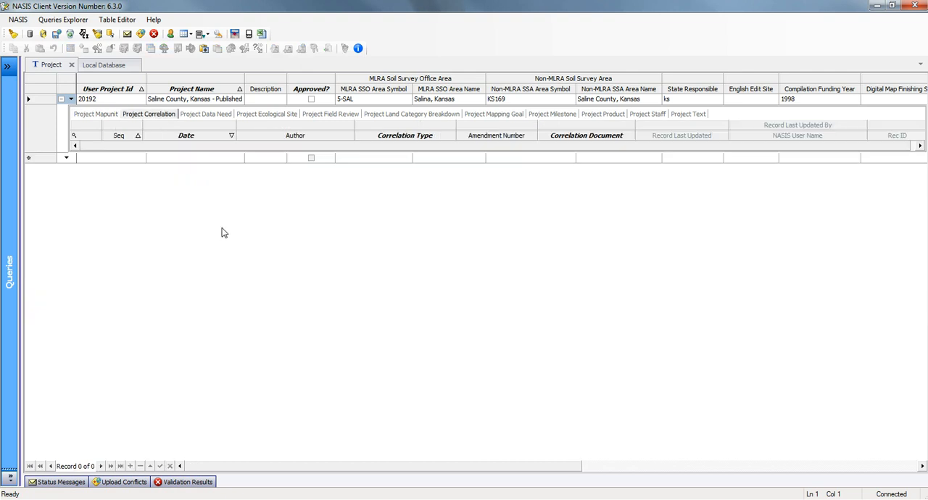
left_click(207, 115)
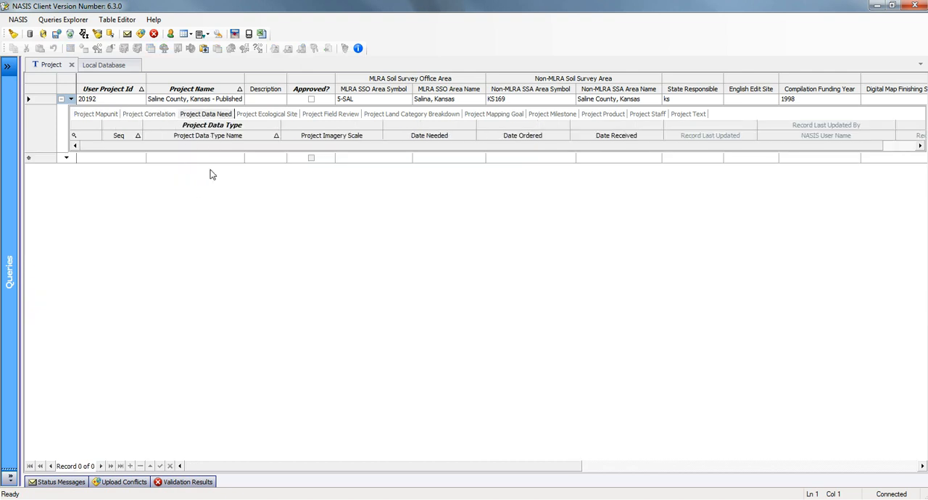
left_click(262, 116)
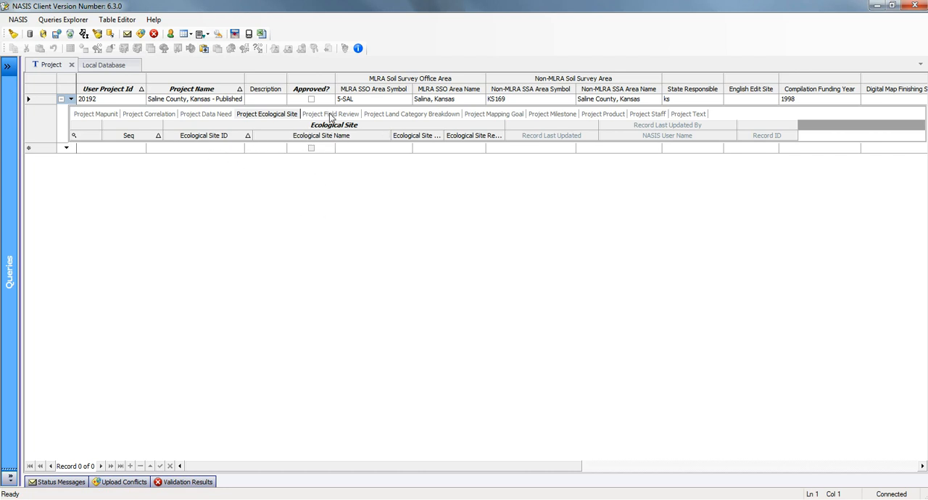
left_click(330, 114)
left_click(405, 115)
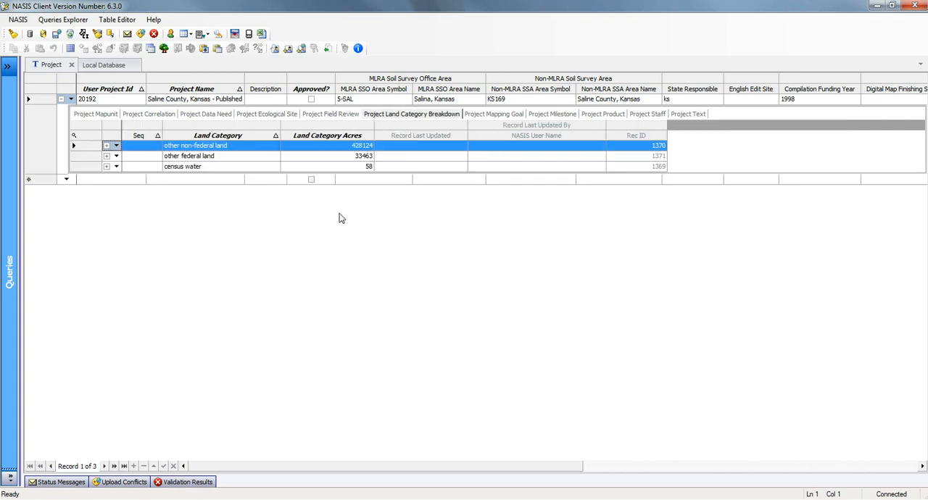
left_click(485, 116)
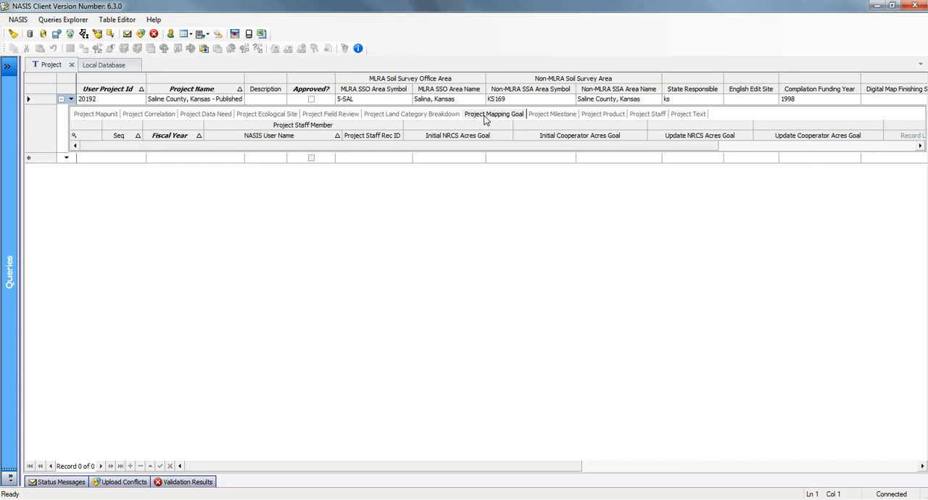
left_click(556, 116)
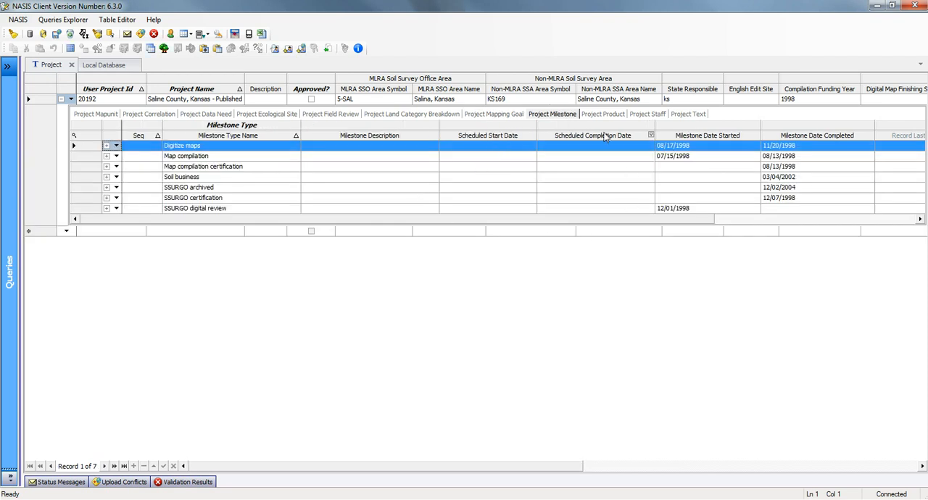
left_click(603, 114)
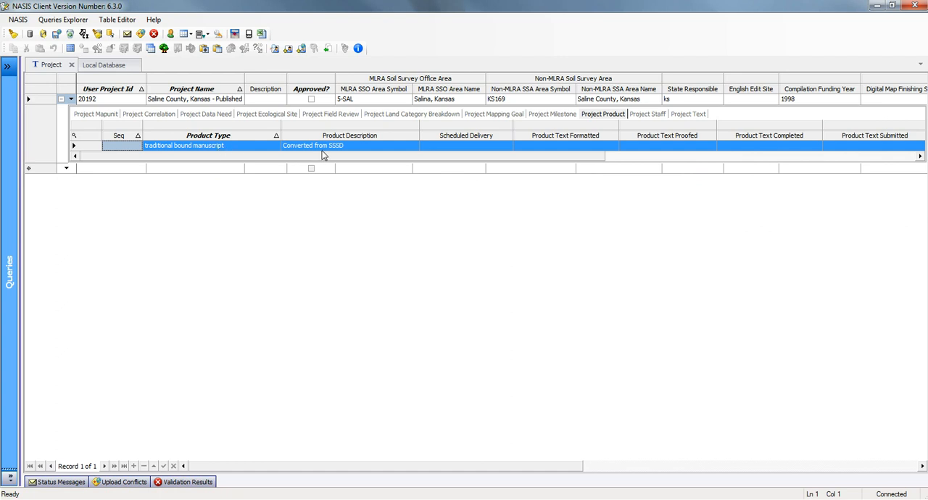
left_click(644, 118)
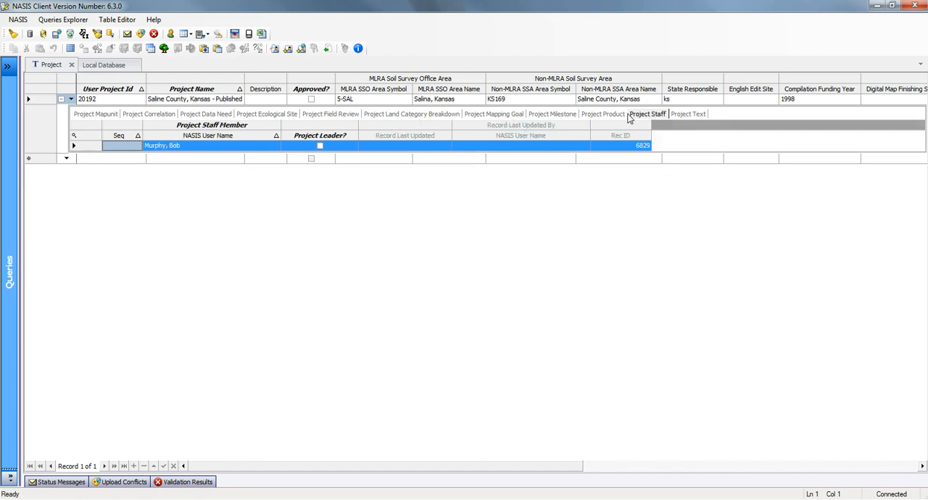
left_click(692, 115)
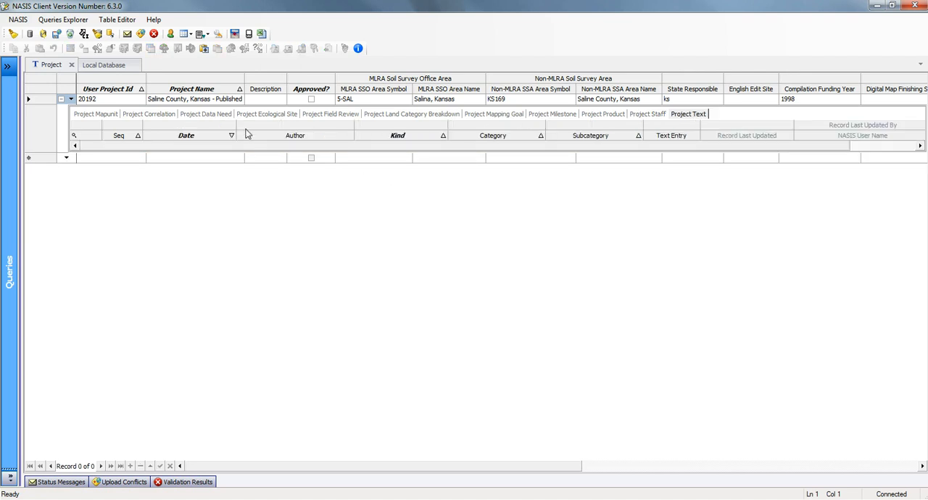